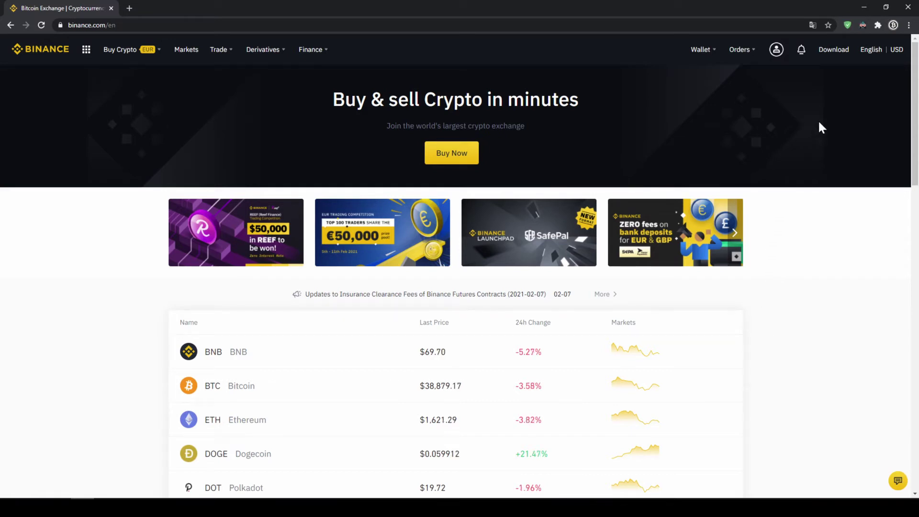
Open the account's identification page and check the identity verification status under personal details
{"action": "mouse_move", "coordinate": [777, 53]}
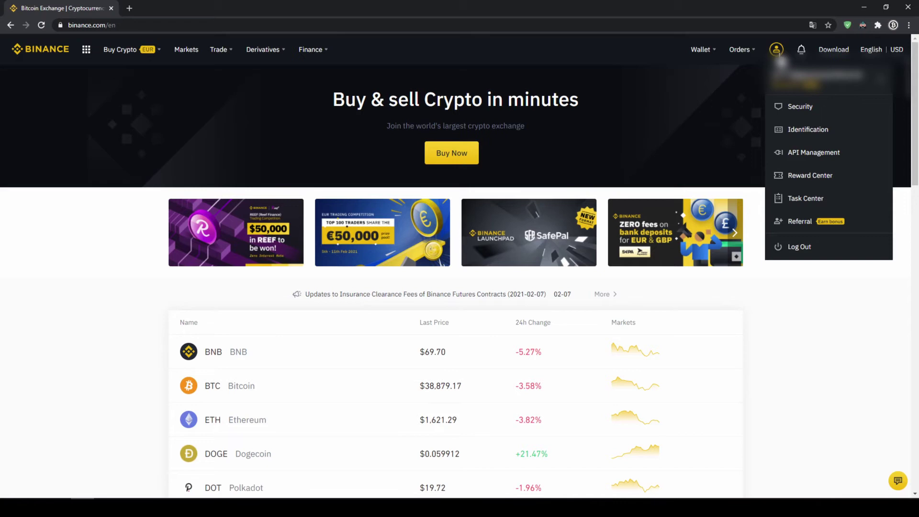
{"action": "left_click", "coordinate": [805, 137]}
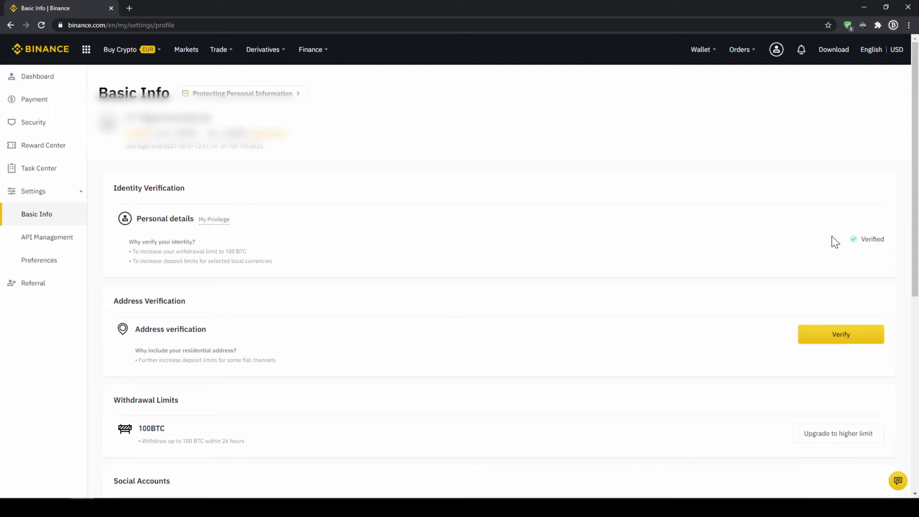
{"action": "left_click_drag", "start_coordinate": [858, 239], "coordinate": [892, 248]}
{"action": "left_click", "coordinate": [894, 246]}
Open the Fiat and Spot wallet and review its Fiat Balance and Crypto Balance sections
{"action": "mouse_move", "coordinate": [708, 57]}
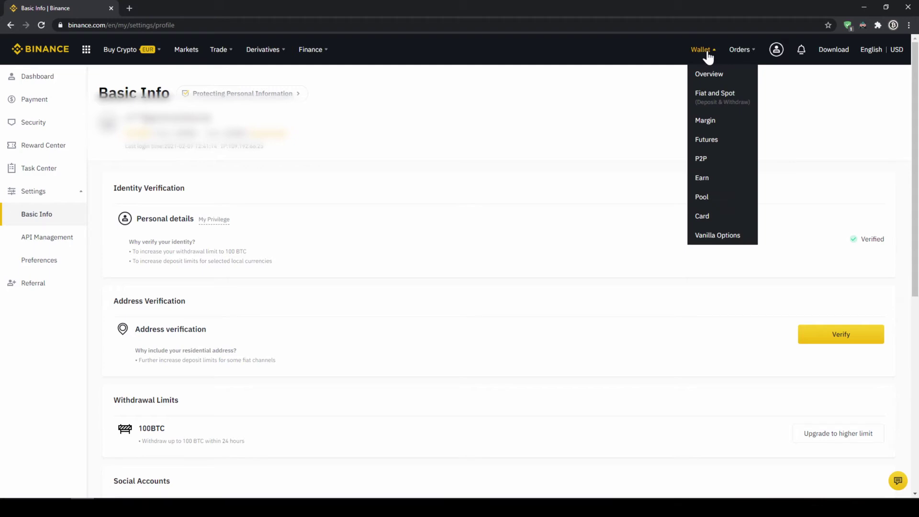
{"action": "left_click", "coordinate": [720, 105]}
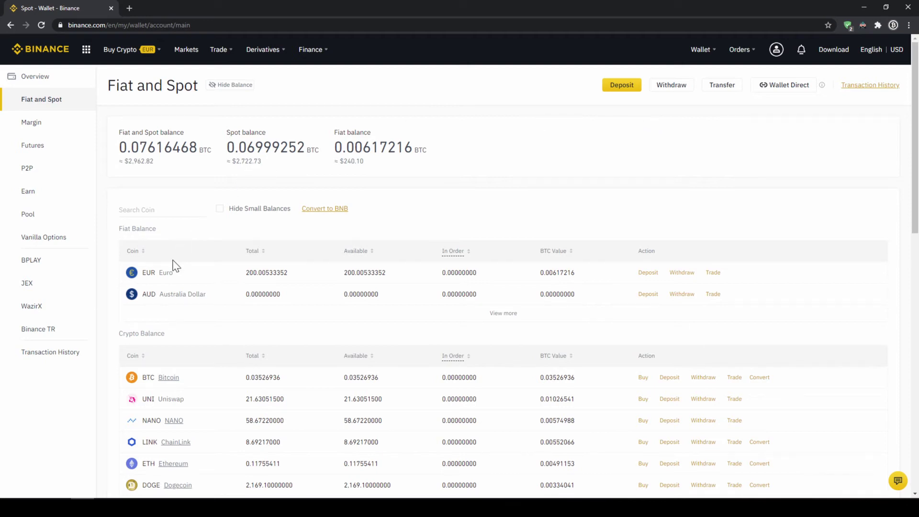
{"action": "left_click_drag", "start_coordinate": [128, 229], "coordinate": [173, 234]}
{"action": "left_click_drag", "start_coordinate": [116, 333], "coordinate": [178, 335]}
{"action": "left_click", "coordinate": [199, 340]}
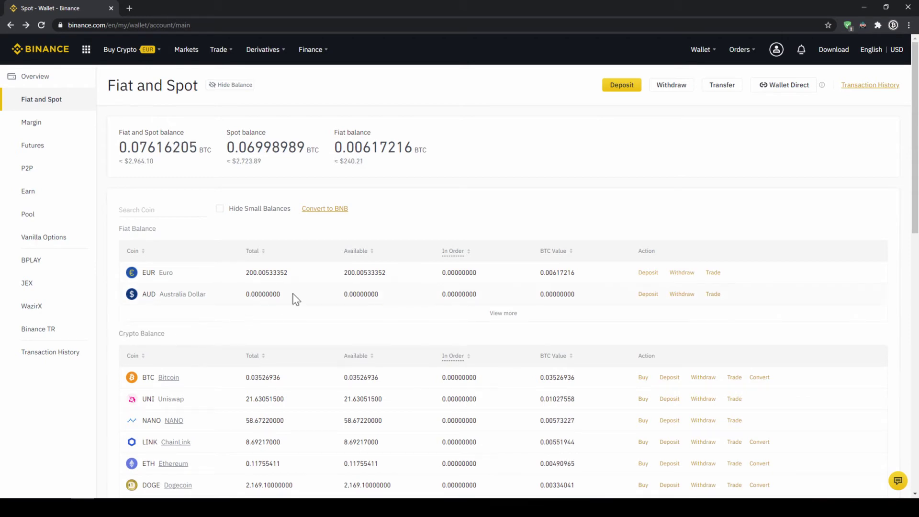
Start a fiat deposit from the wallet and choose USD as the deposit currency
{"action": "left_click", "coordinate": [622, 87]}
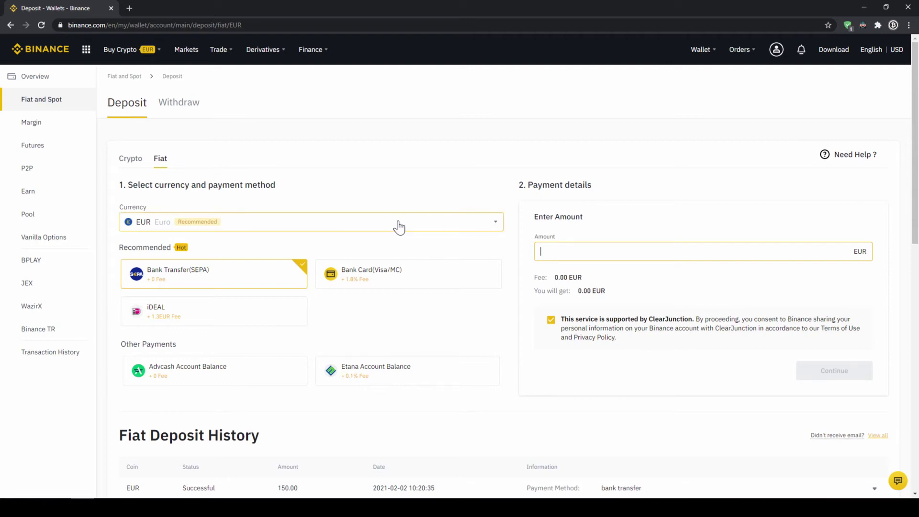
{"action": "left_click", "coordinate": [431, 201]}
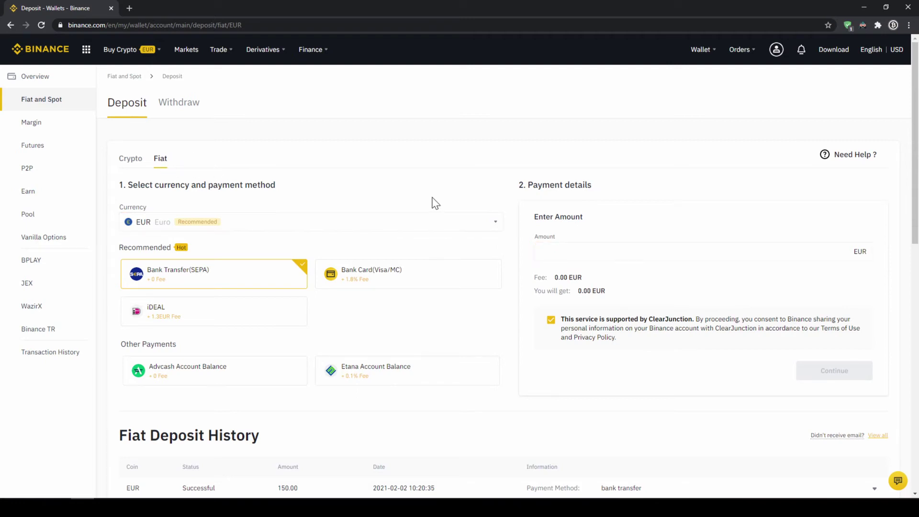
{"action": "left_click", "coordinate": [384, 234]}
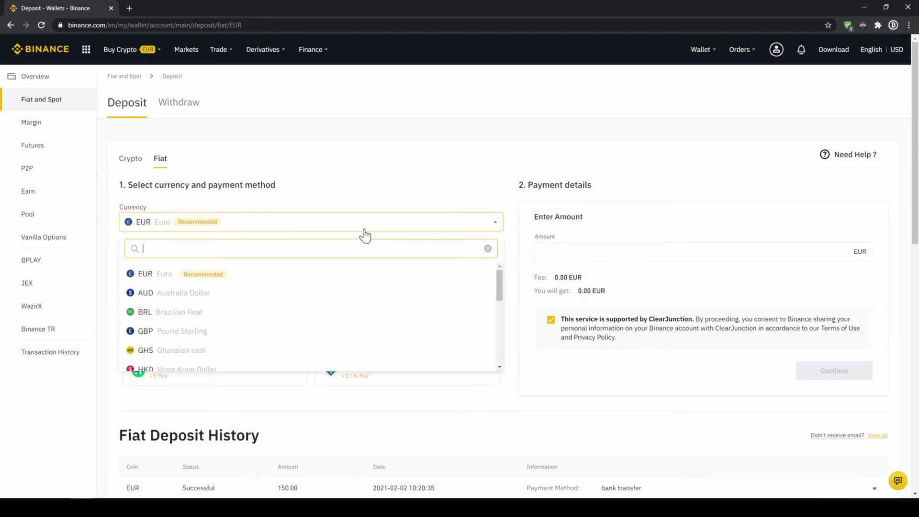
{"action": "scroll", "coordinate": [242, 300], "scroll_direction": "down", "scroll_amount": 5}
{"action": "scroll", "coordinate": [210, 321], "scroll_direction": "down", "scroll_amount": 1}
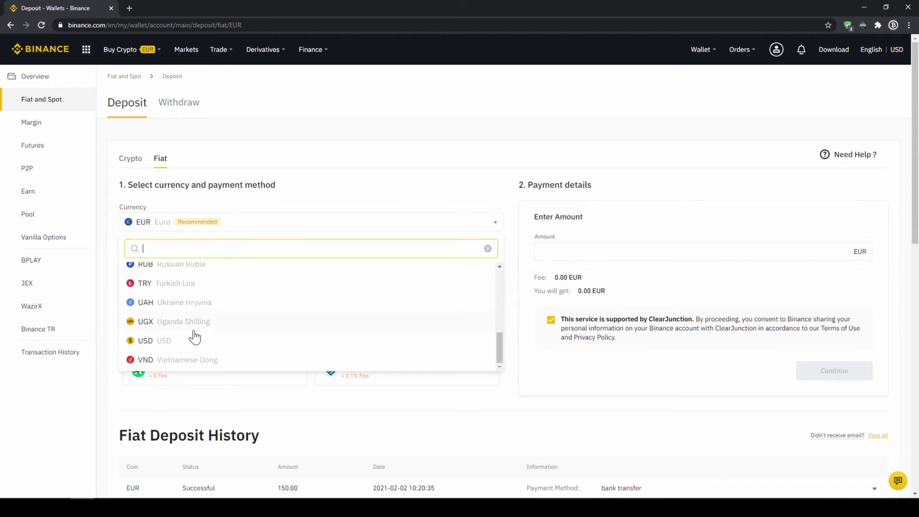
{"action": "left_click", "coordinate": [188, 340]}
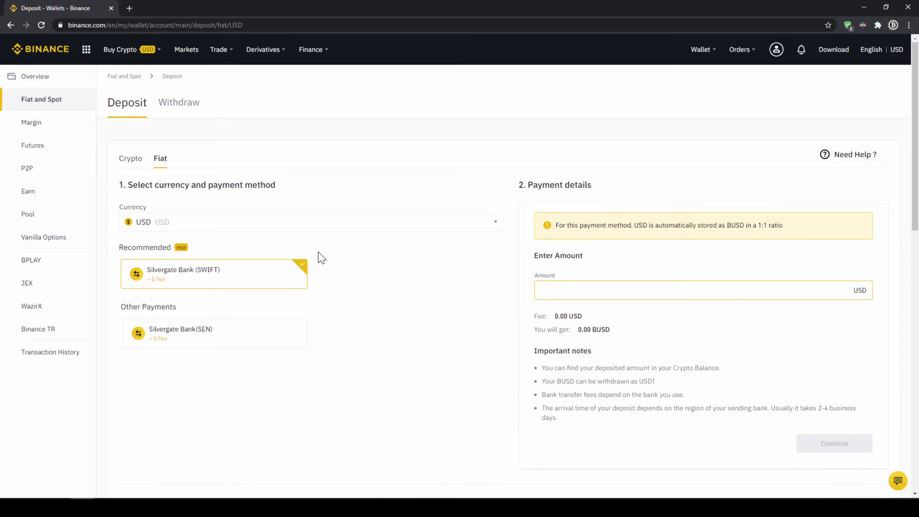
Switch the deposit currency to EUR
{"action": "left_click", "coordinate": [304, 222]}
{"action": "scroll", "coordinate": [243, 307], "scroll_direction": "up", "scroll_amount": 10}
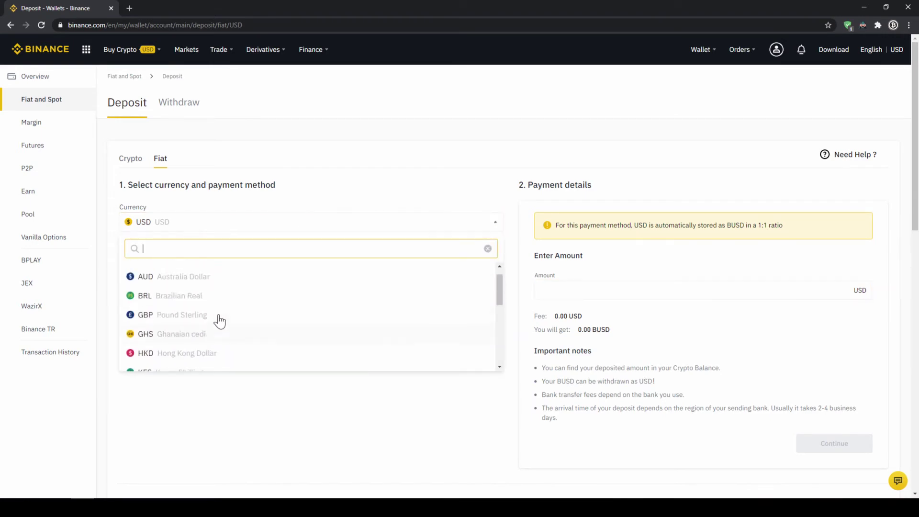
{"action": "left_click", "coordinate": [164, 277]}
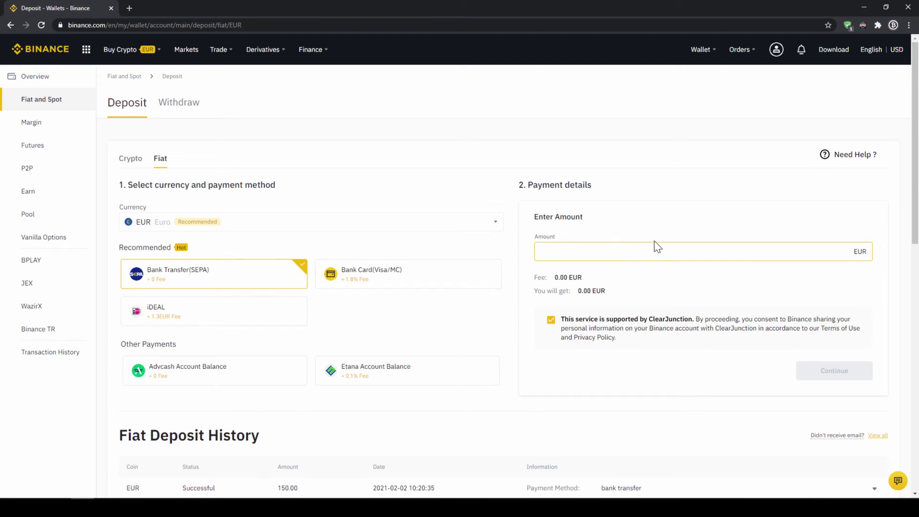
Request the SEPA bank transfer details for a 1000 EUR deposit and highlight the reference code line
{"action": "left_click", "coordinate": [682, 246]}
{"action": "type", "text": "1000"}
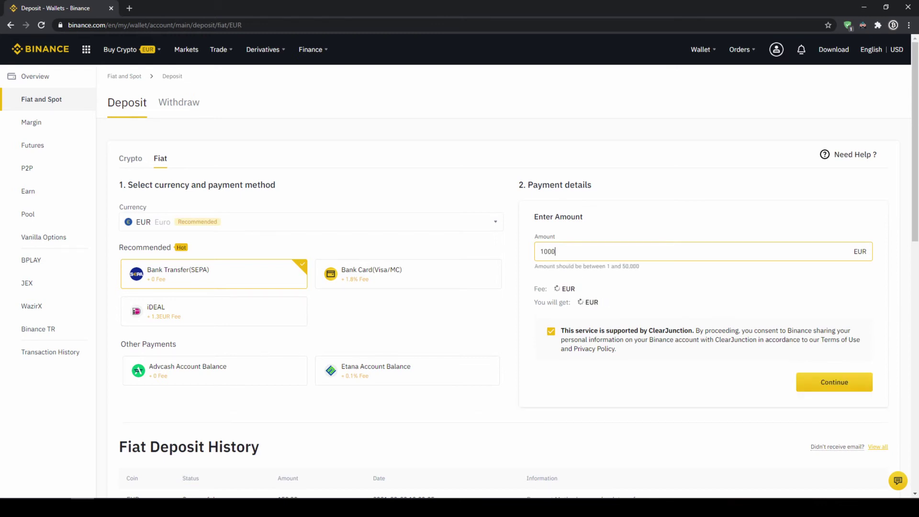
{"action": "left_click", "coordinate": [831, 381]}
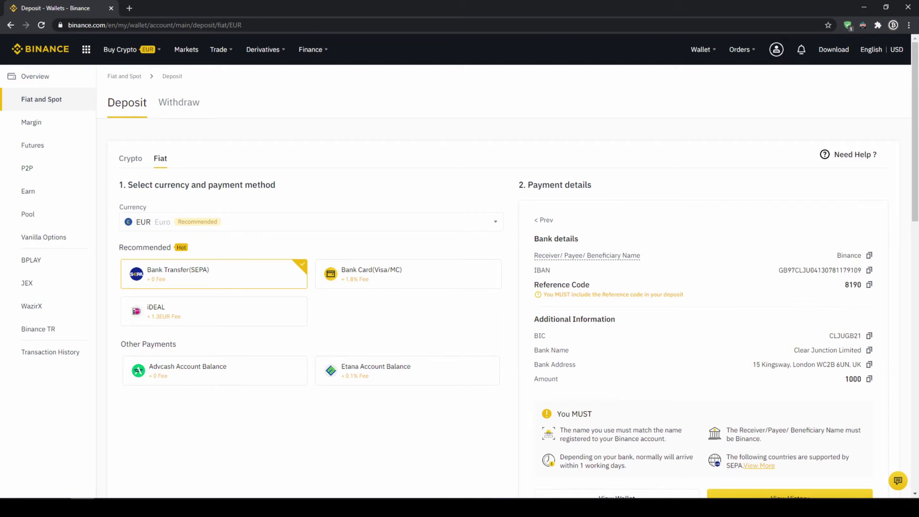
{"action": "left_click_drag", "start_coordinate": [562, 284], "coordinate": [790, 296]}
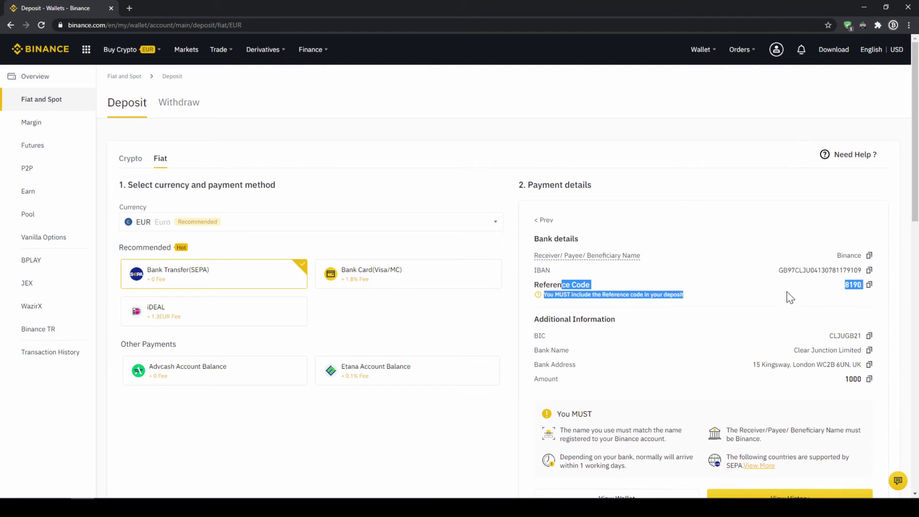
{"action": "left_click", "coordinate": [769, 327]}
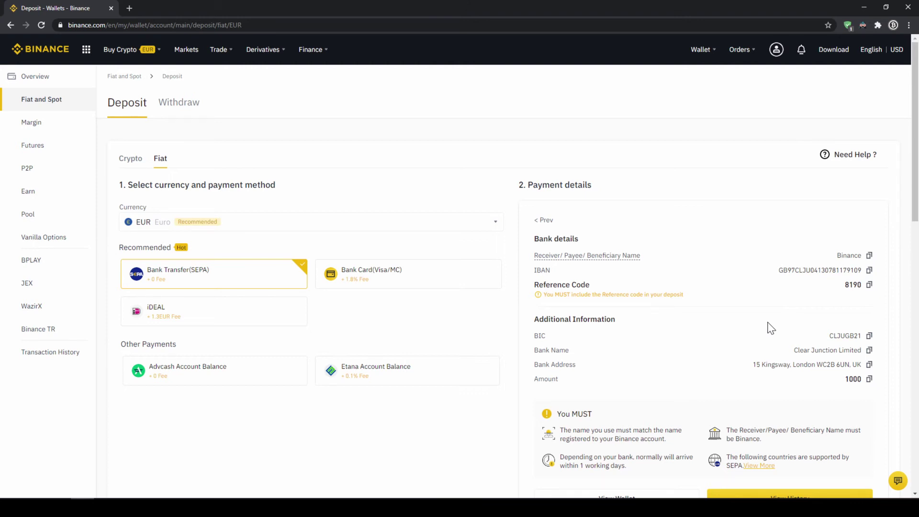
Return to the Fiat and Spot wallet and check the Euro balance
{"action": "mouse_move", "coordinate": [697, 50]}
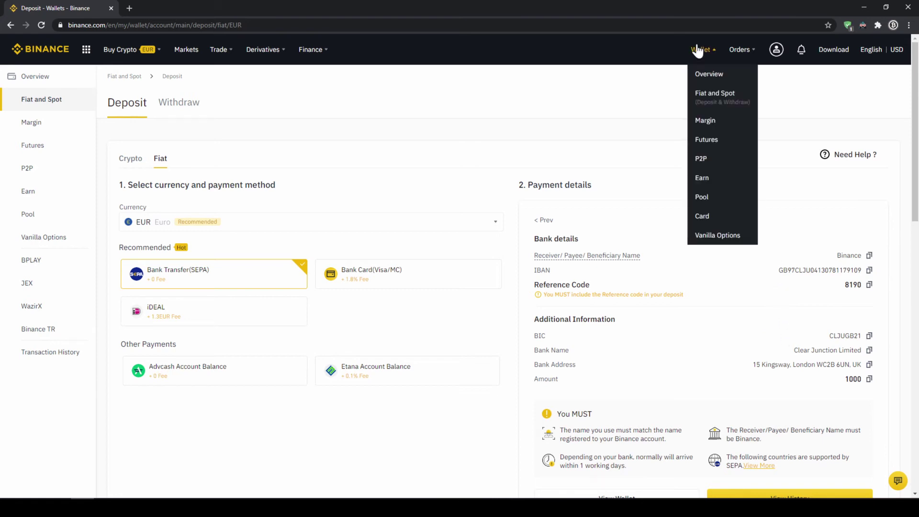
{"action": "left_click", "coordinate": [713, 100]}
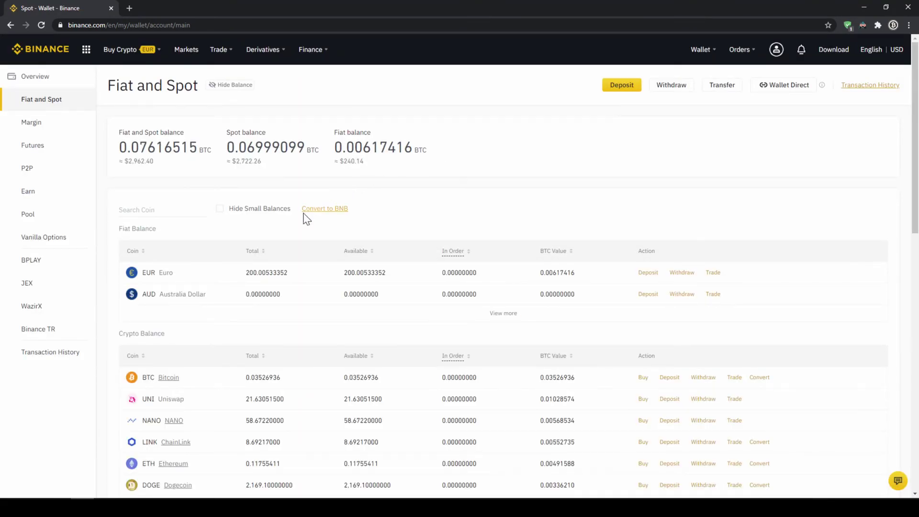
{"action": "left_click_drag", "start_coordinate": [144, 274], "coordinate": [303, 286]}
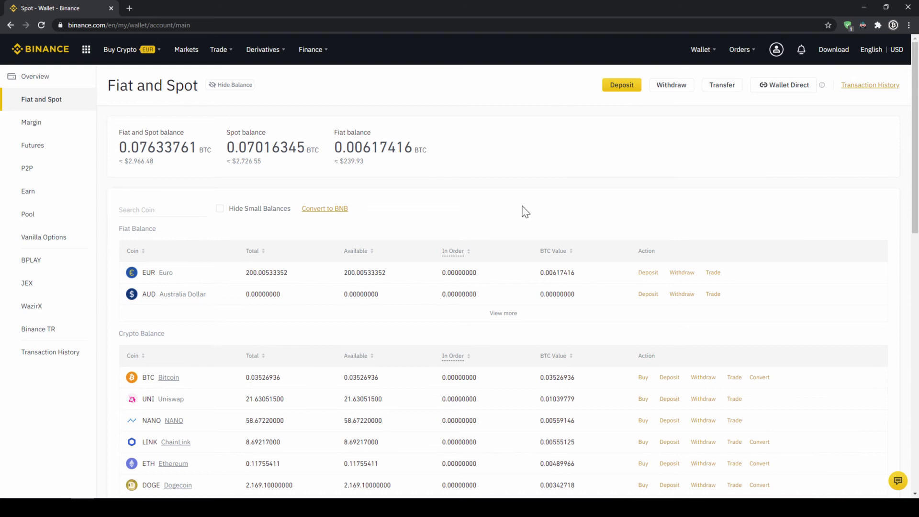
Open the credit/debit card crypto purchase form and select Dogecoin (DOGE) as the coin to buy
{"action": "mouse_move", "coordinate": [132, 56]}
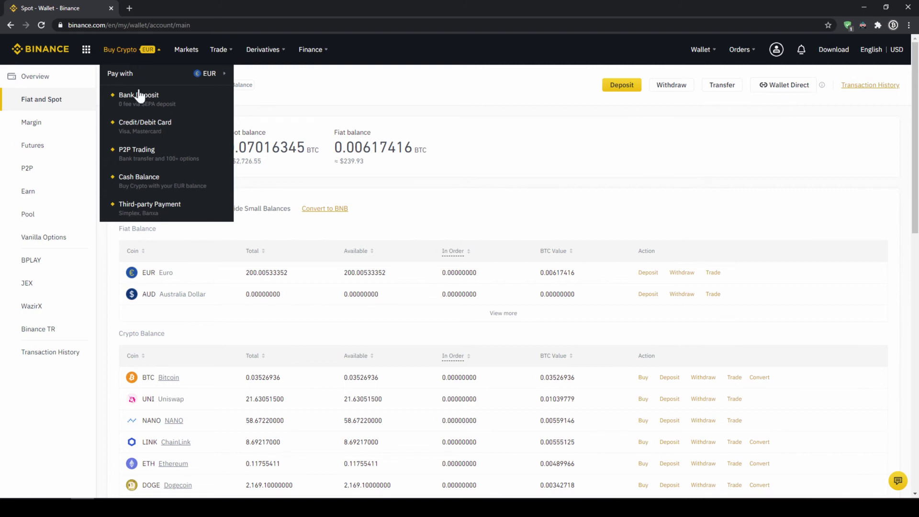
{"action": "left_click", "coordinate": [145, 135]}
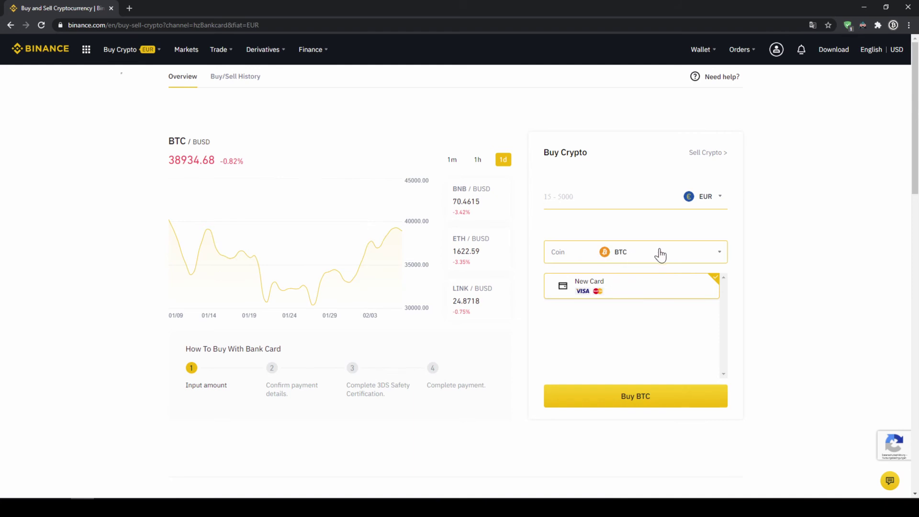
{"action": "left_click", "coordinate": [693, 257]}
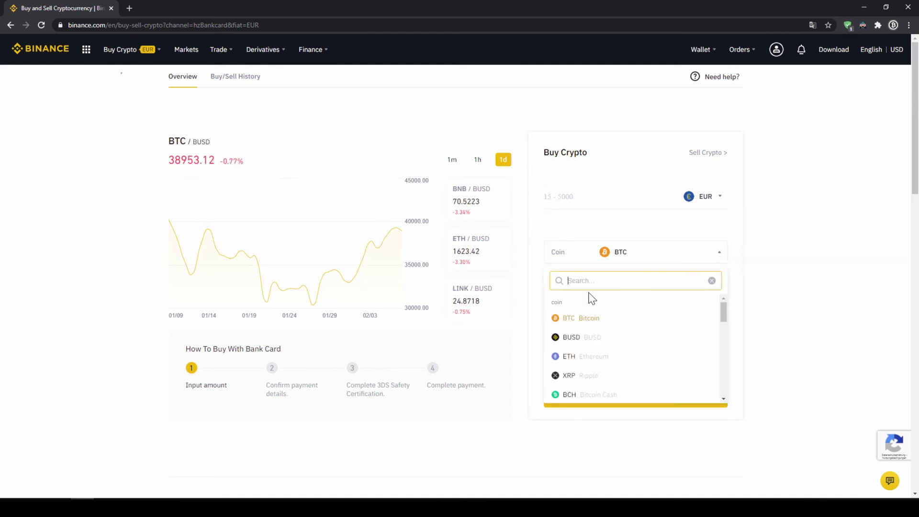
{"action": "type", "text": "doge"}
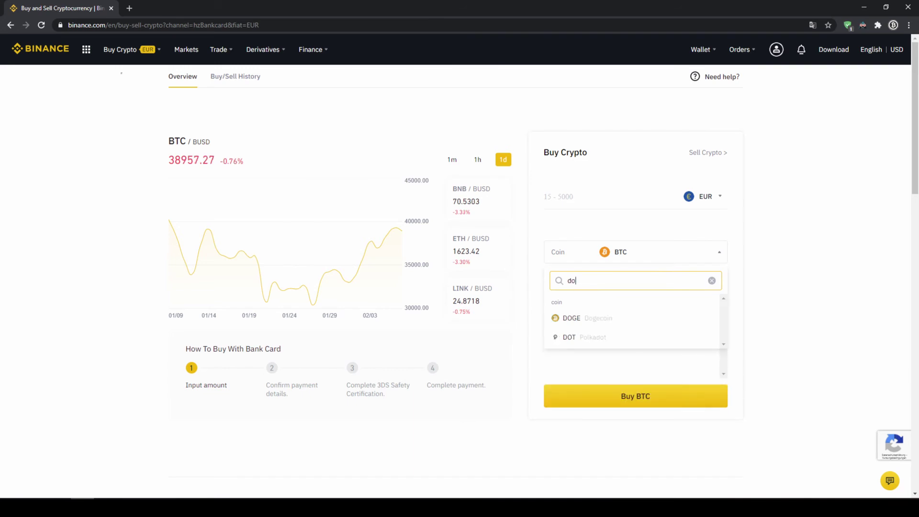
{"action": "left_click", "coordinate": [606, 318]}
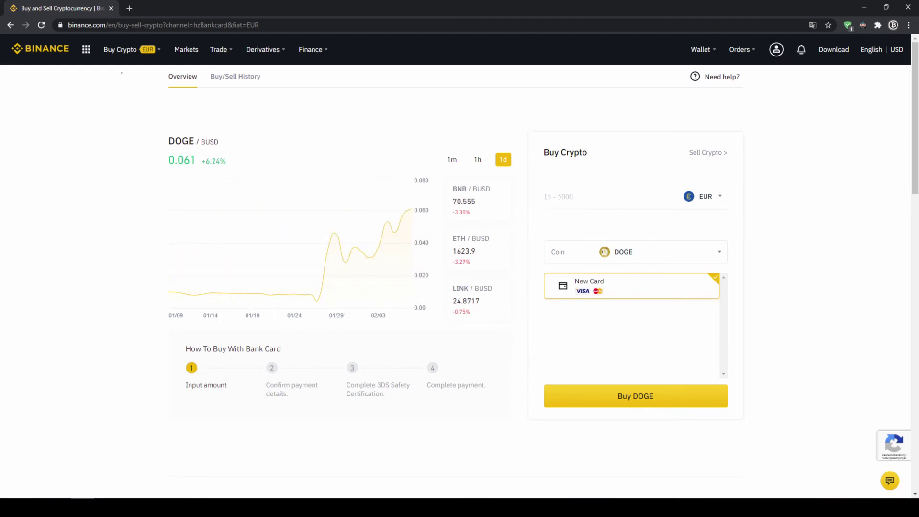
Set the card purchase to 1000 USD and check the estimated DOGE amount
{"action": "left_click", "coordinate": [716, 202]}
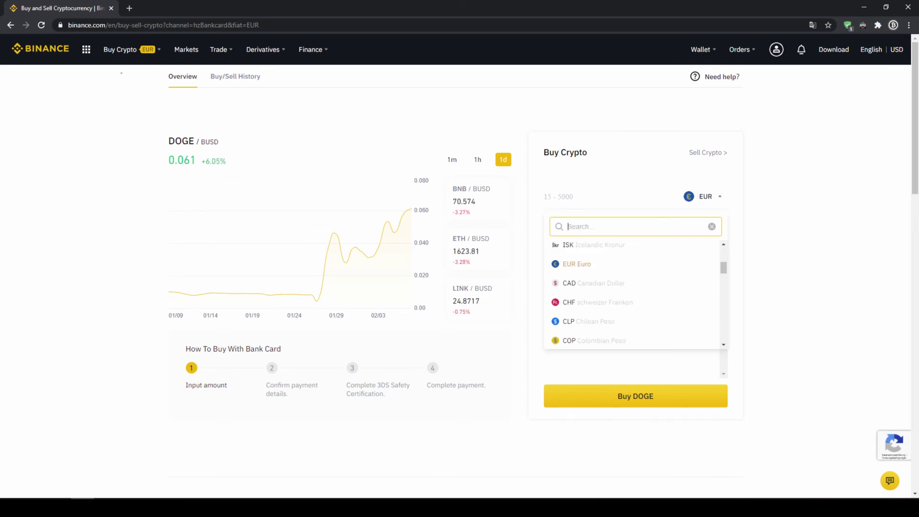
{"action": "type", "text": "usd"}
{"action": "left_click", "coordinate": [590, 264]}
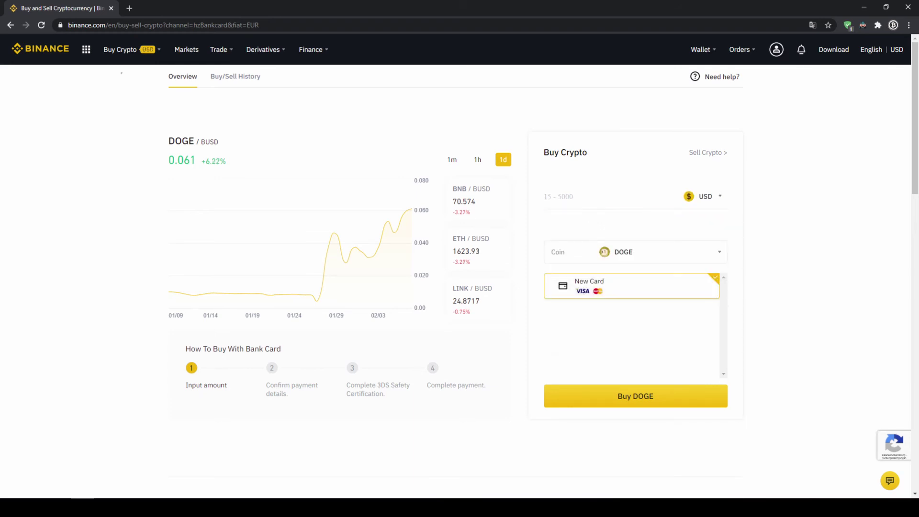
{"action": "left_click", "coordinate": [677, 200]}
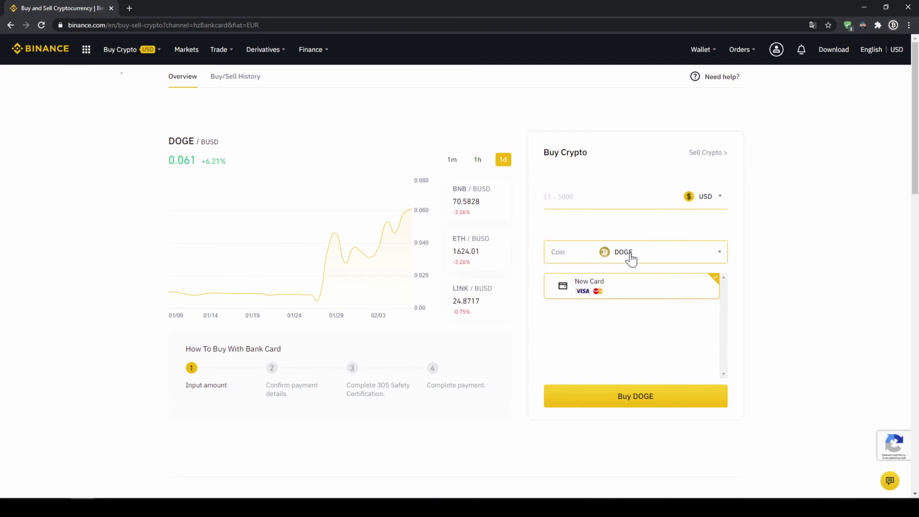
{"action": "type", "text": "1000"}
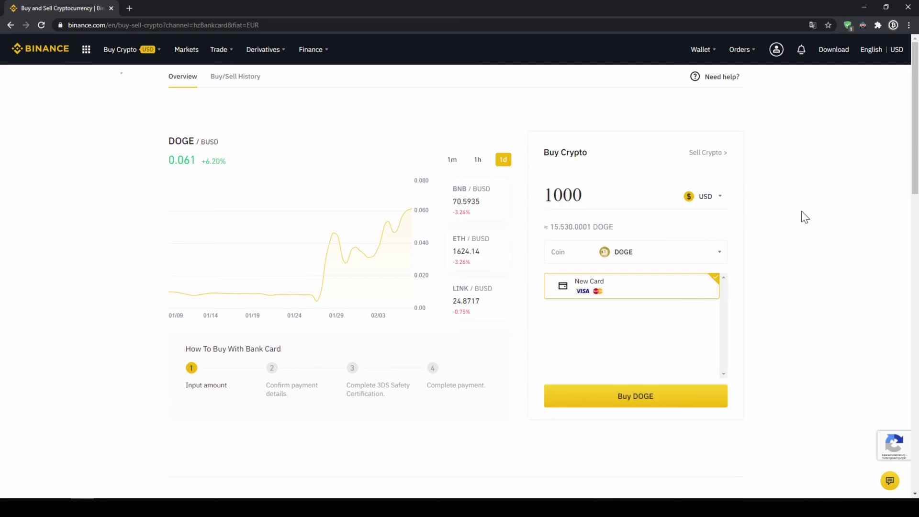
{"action": "left_click_drag", "start_coordinate": [550, 227], "coordinate": [572, 227]}
{"action": "left_click", "coordinate": [774, 230]}
Change the crypto payment currency to EUR and open the purchase form that pays from the cash balance
{"action": "mouse_move", "coordinate": [123, 52]}
{"action": "left_click", "coordinate": [206, 76]}
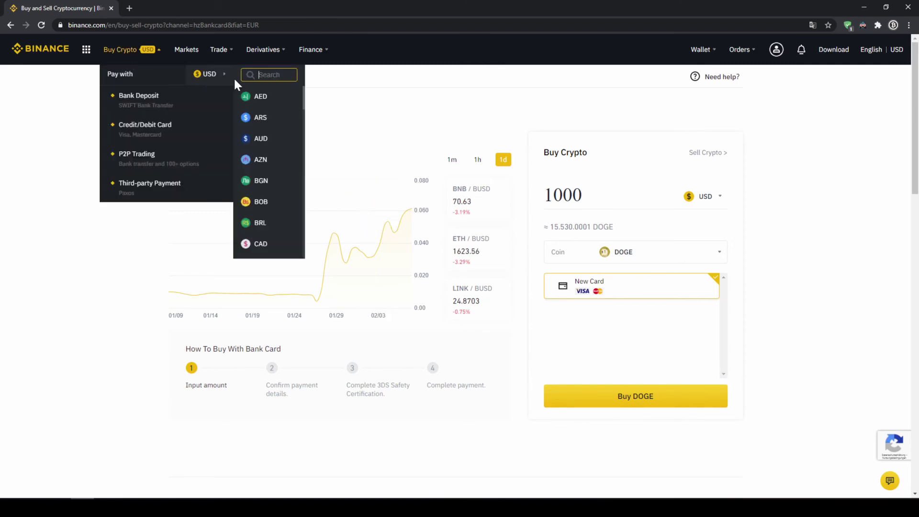
{"action": "type", "text": "eur"}
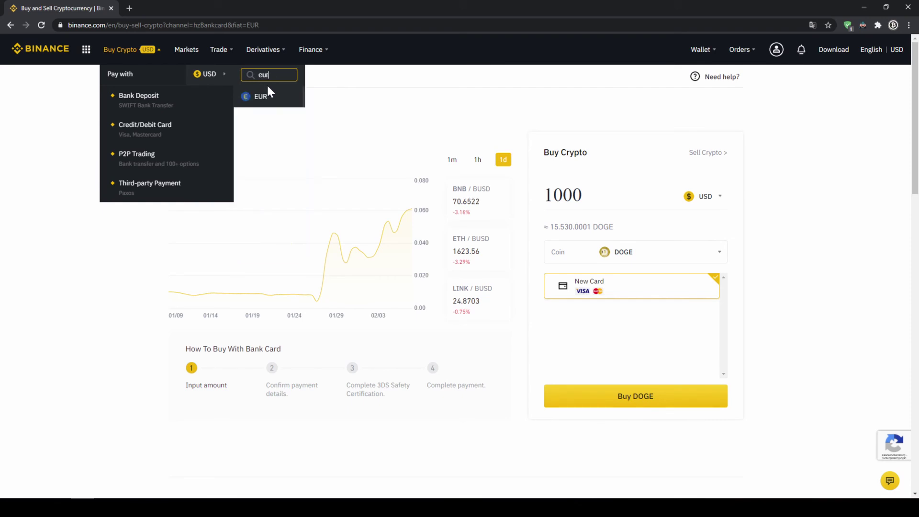
{"action": "left_click", "coordinate": [267, 93]}
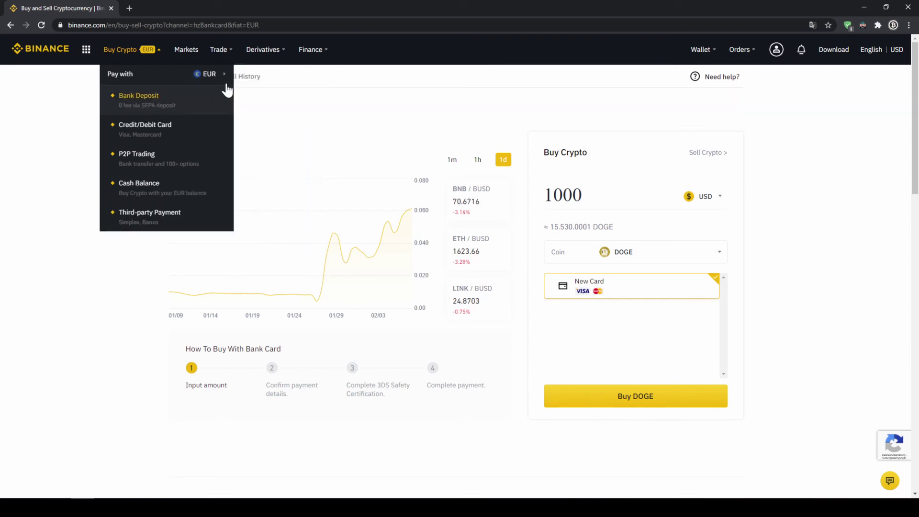
{"action": "left_click", "coordinate": [157, 194]}
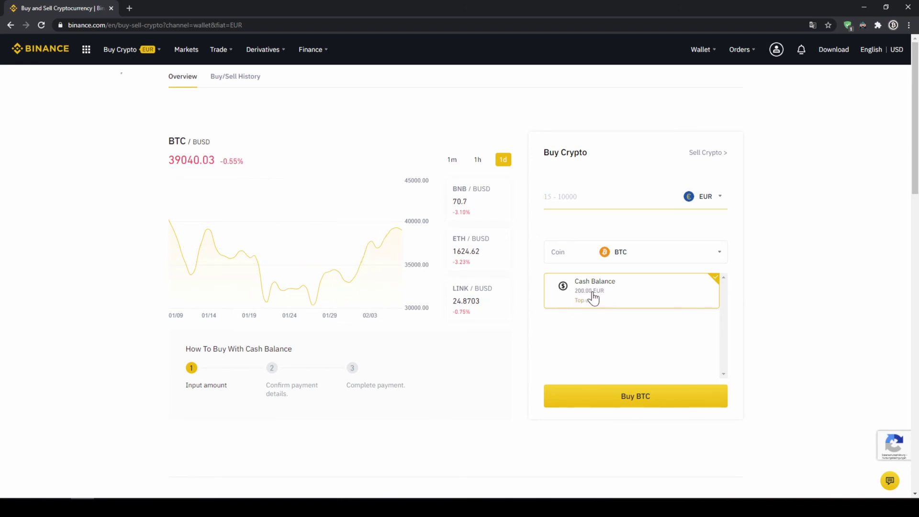
Select Dogecoin (DOGE) as the coin to buy with the EUR cash balance
{"action": "left_click", "coordinate": [700, 258]}
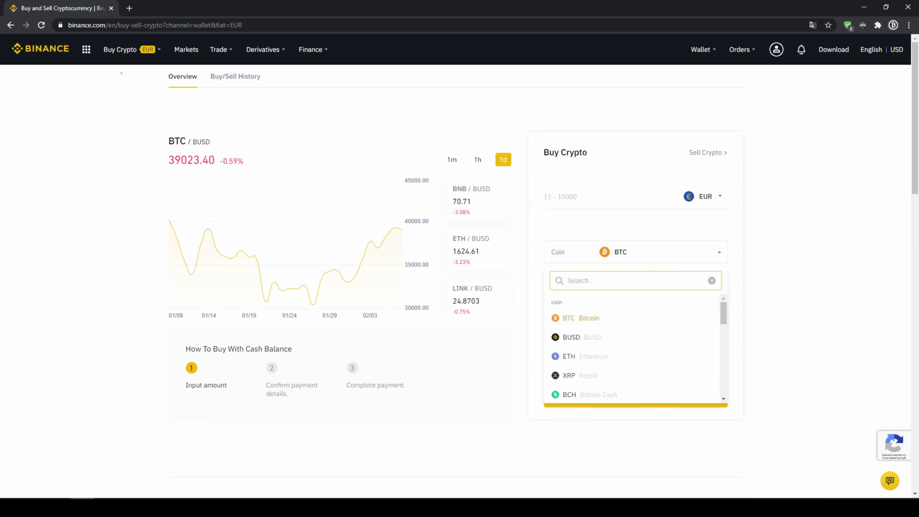
{"action": "type", "text": "doge"}
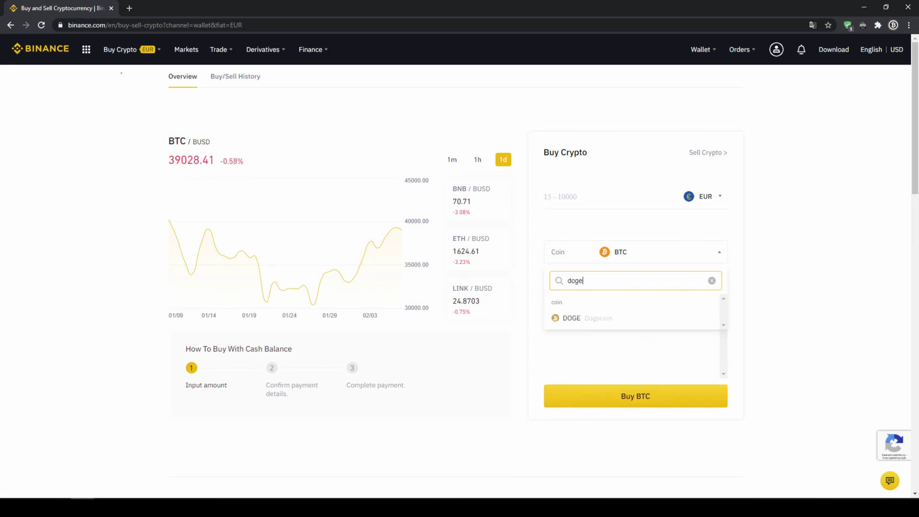
{"action": "left_click", "coordinate": [621, 324]}
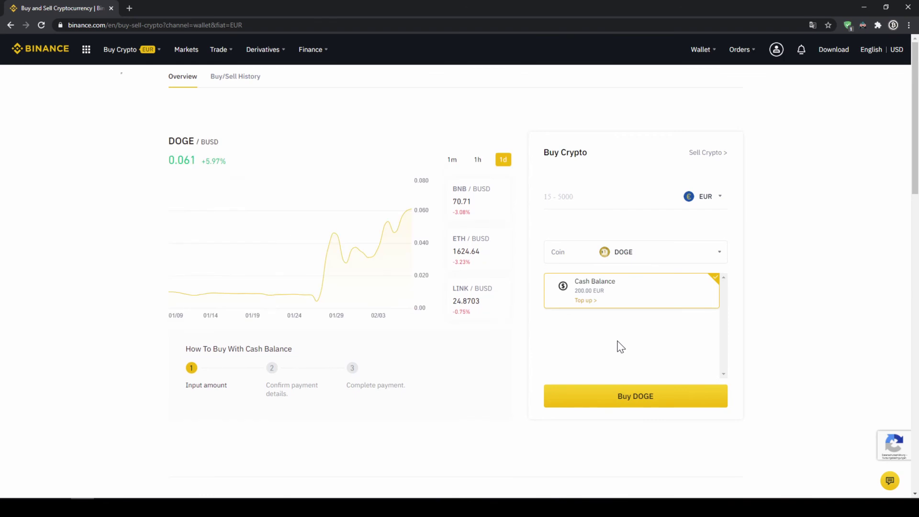
Enter 200 EUR as the amount to spend on DOGE from the cash balance and proceed to the order confirmation
{"action": "left_click", "coordinate": [589, 197]}
{"action": "type", "text": "200"}
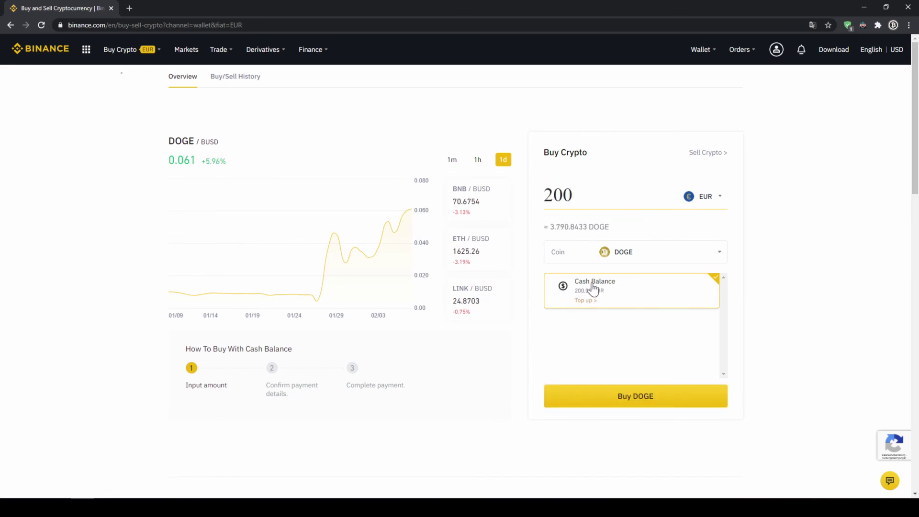
{"action": "left_click_drag", "start_coordinate": [551, 227], "coordinate": [570, 227]}
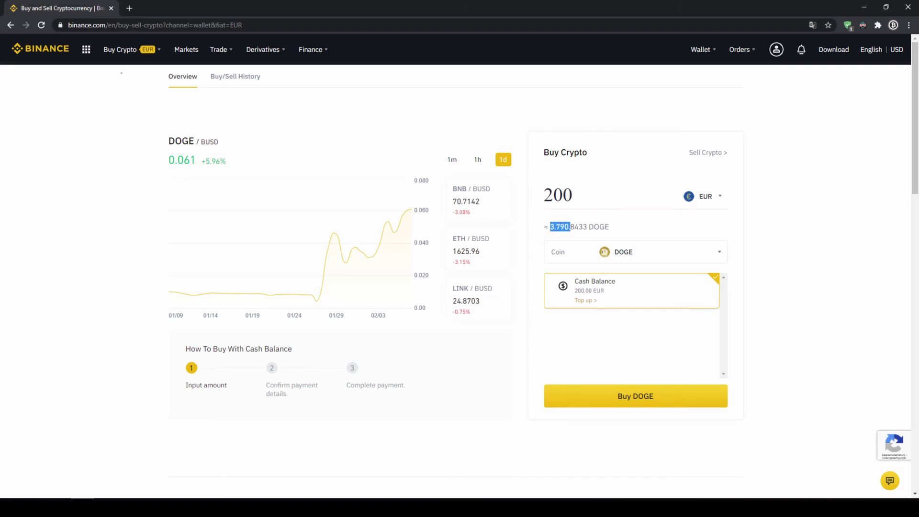
{"action": "left_click", "coordinate": [795, 271]}
{"action": "left_click", "coordinate": [677, 404]}
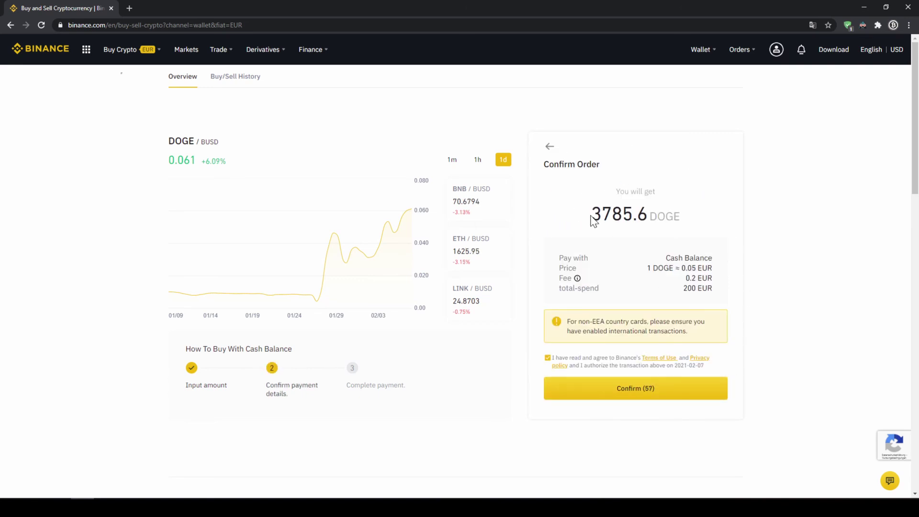
Review the DOGE amount to receive, the price, the fee and the total spend on the order confirmation
{"action": "left_click_drag", "start_coordinate": [648, 214], "coordinate": [591, 214]}
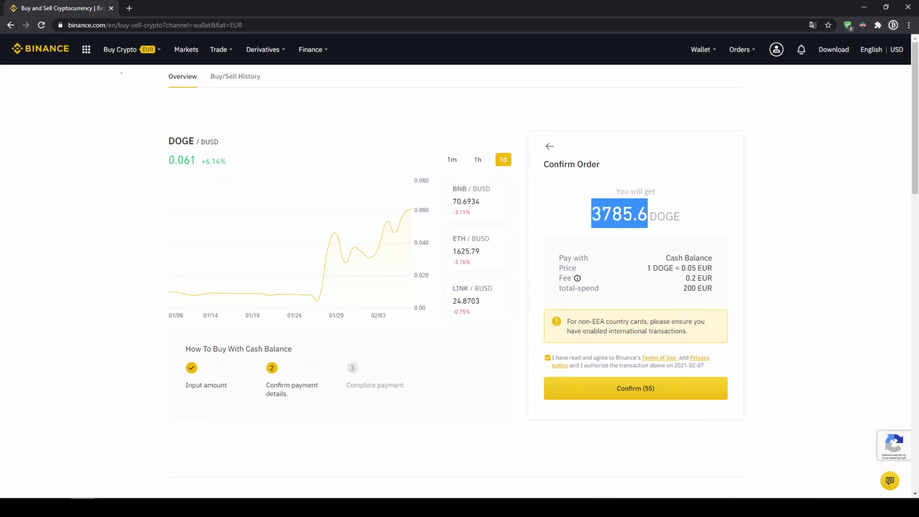
{"action": "left_click", "coordinate": [664, 268]}
{"action": "left_click_drag", "start_coordinate": [651, 267], "coordinate": [702, 278]}
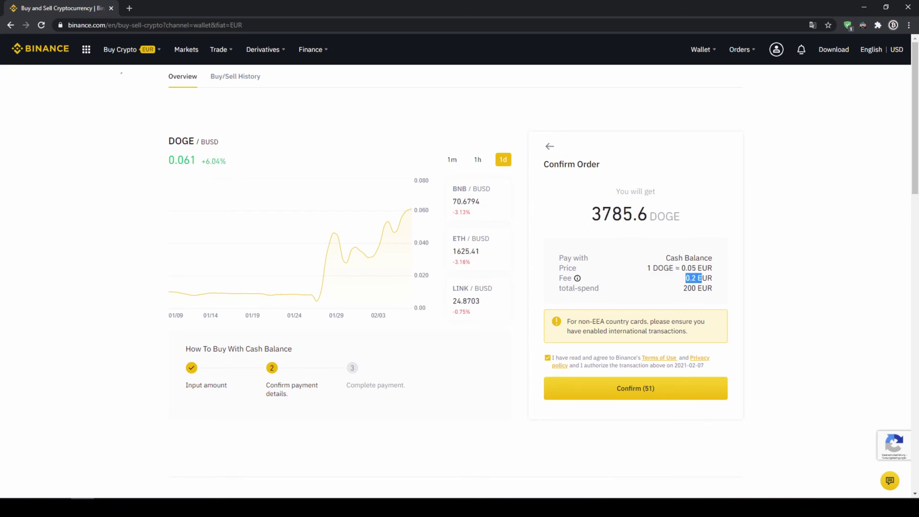
{"action": "left_click", "coordinate": [702, 278]}
{"action": "left_click_drag", "start_coordinate": [682, 288], "coordinate": [715, 290]}
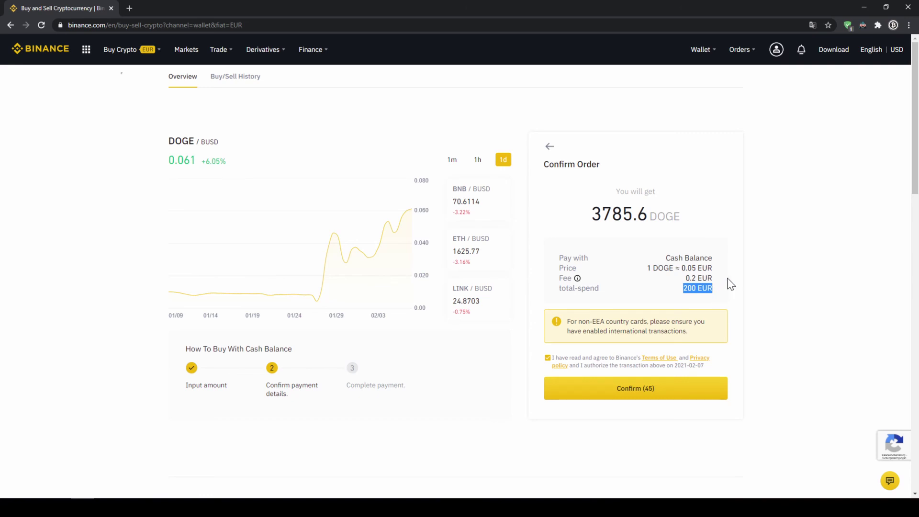
{"action": "left_click", "coordinate": [739, 269]}
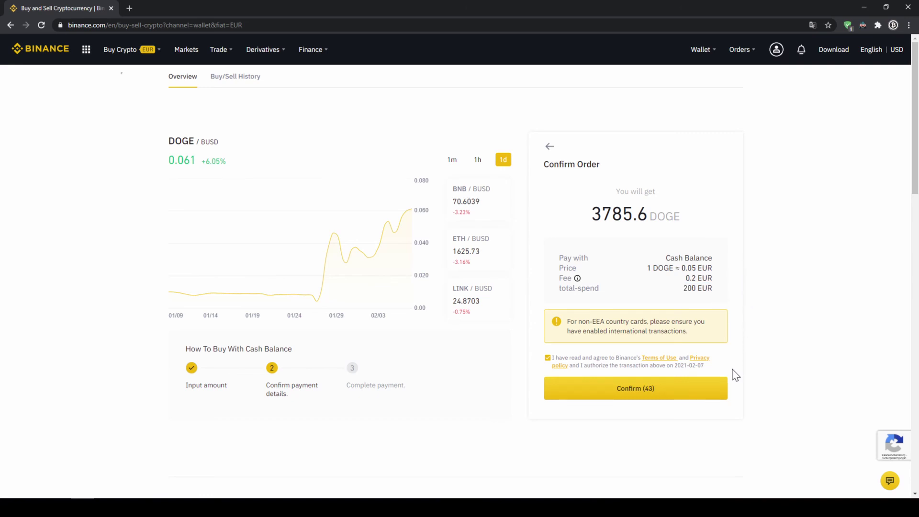